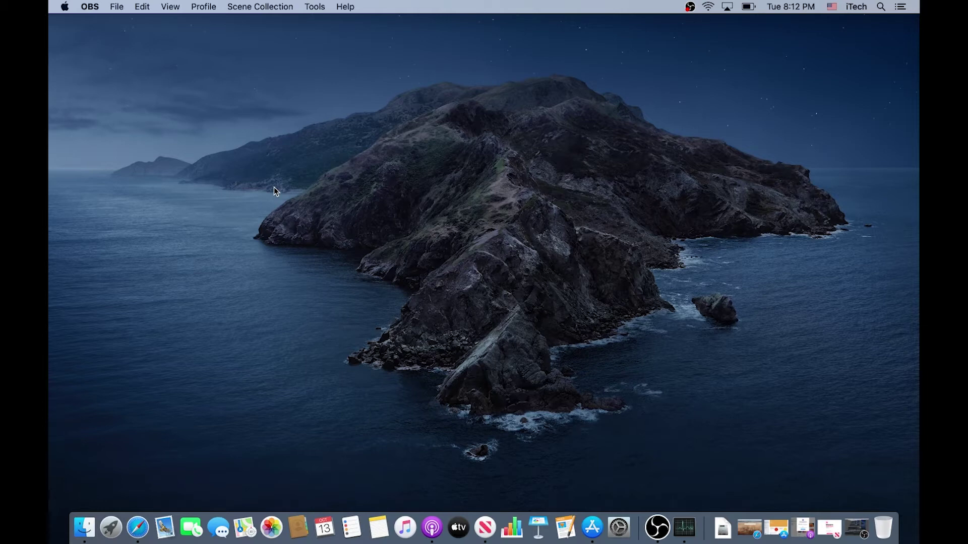
Step: Bring Finder forward and go to the Utilities folder from the Go menu
left_click(219, 72)
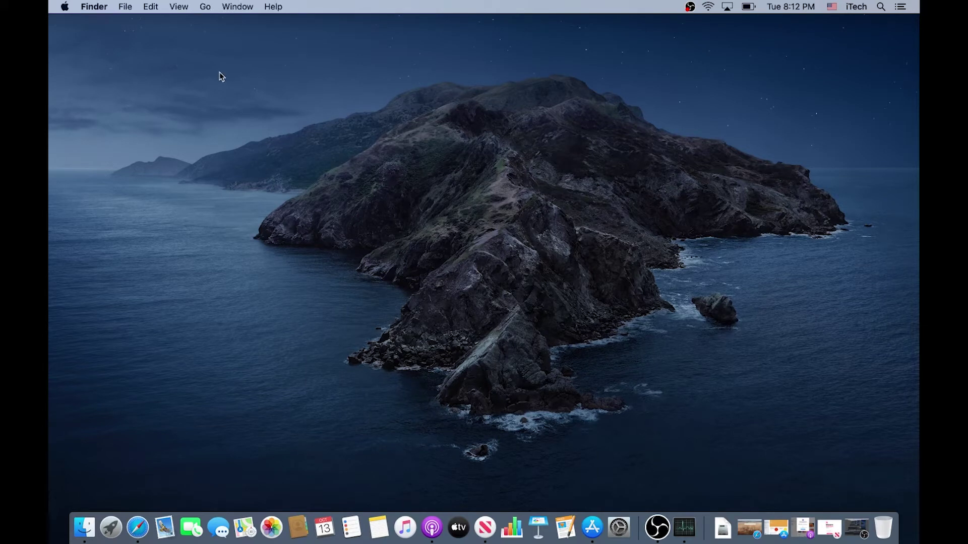
left_click(207, 8)
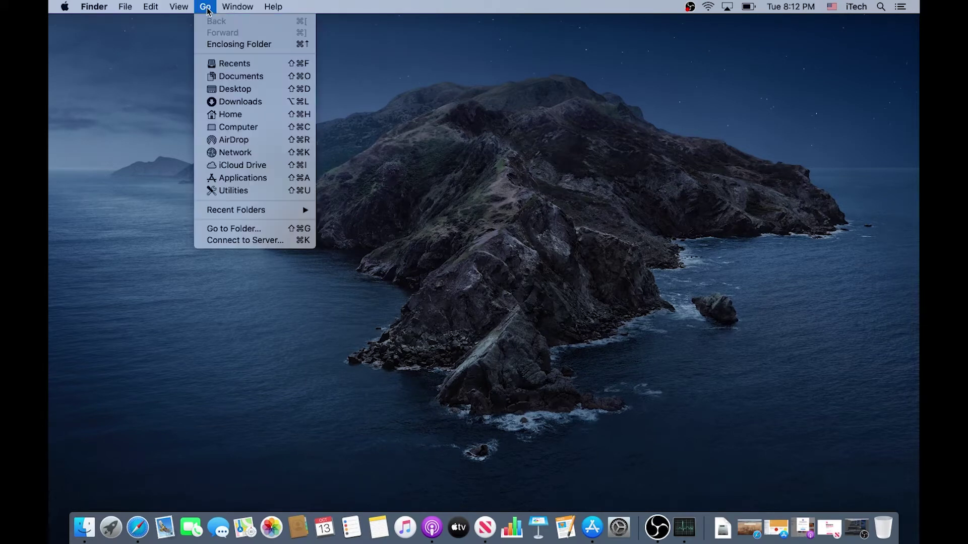
left_click(236, 191)
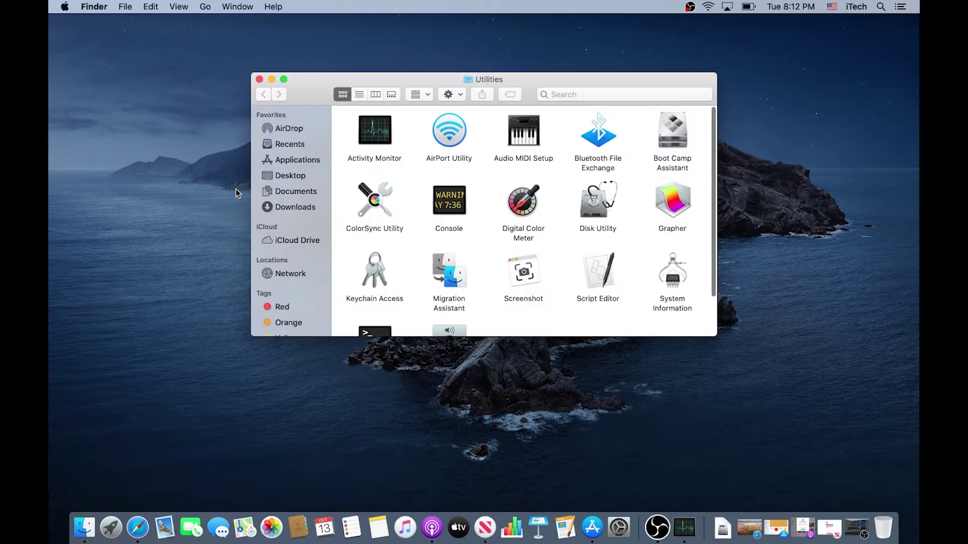
double_click(373, 140)
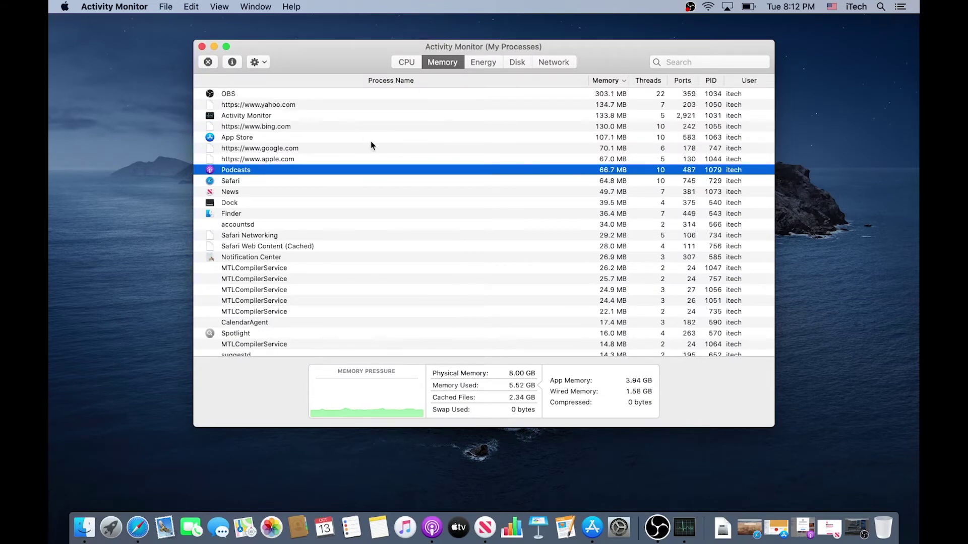
left_click(416, 64)
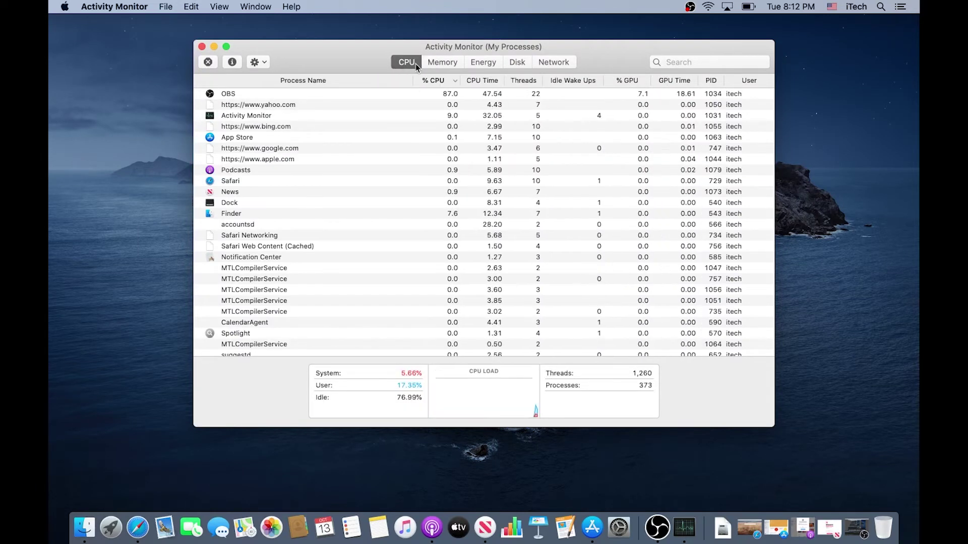
left_click(443, 62)
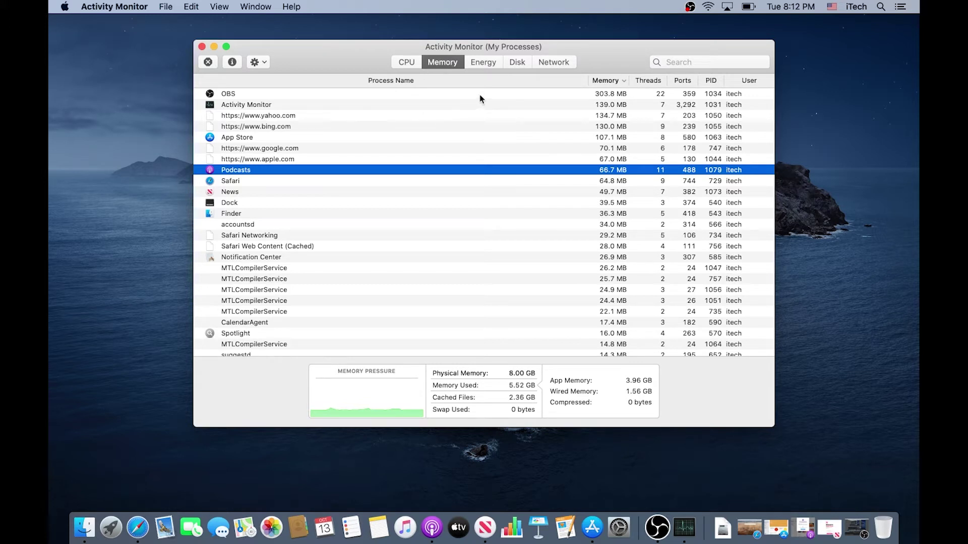
left_click(606, 96)
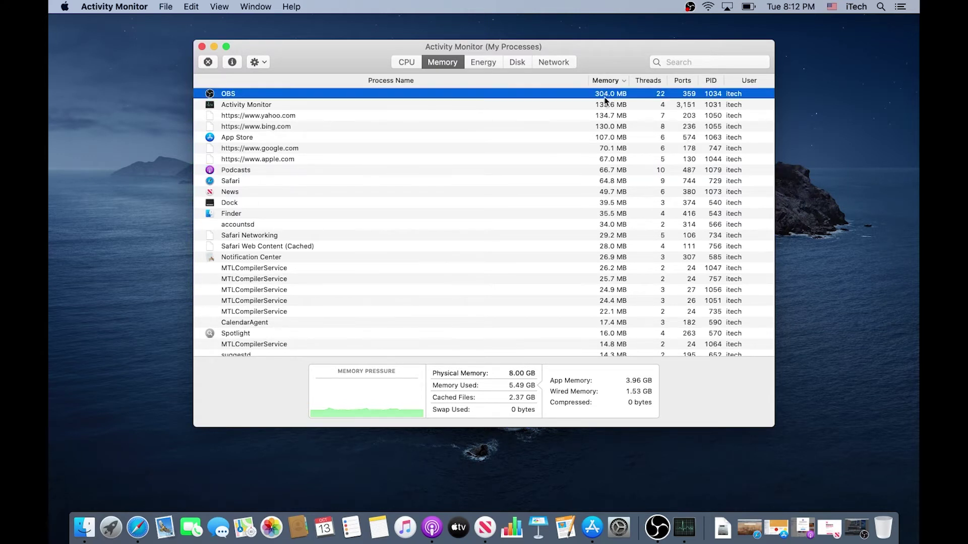
left_click(594, 106)
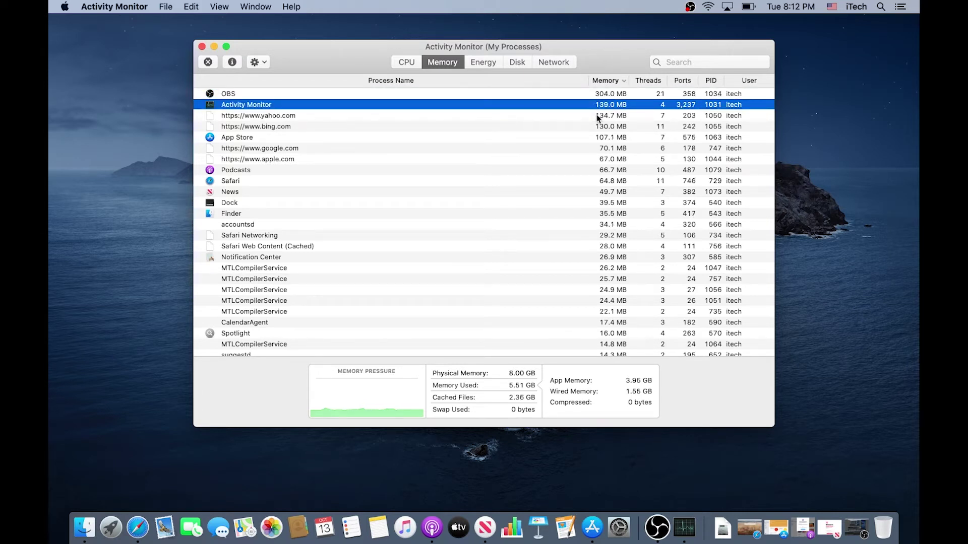
left_click(534, 171)
left_click(490, 194)
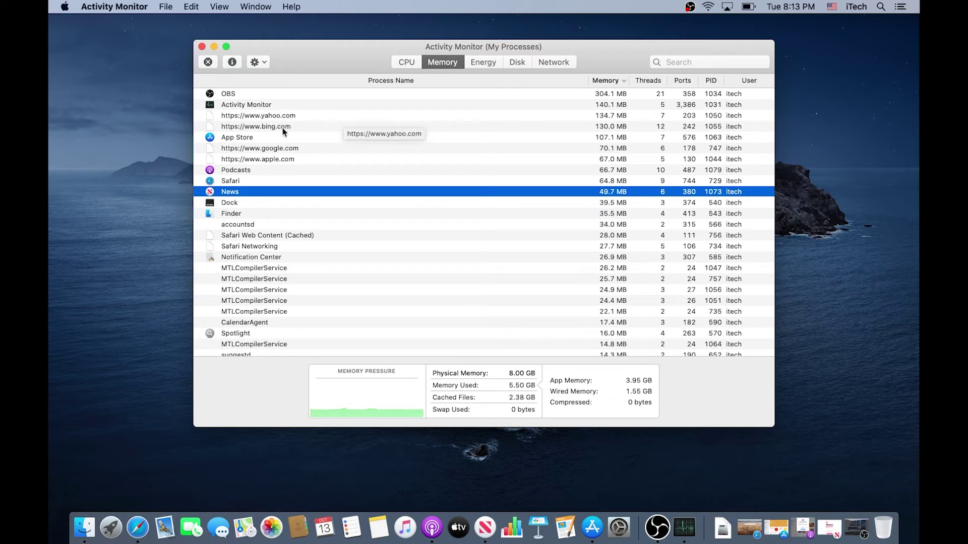
left_click(268, 137)
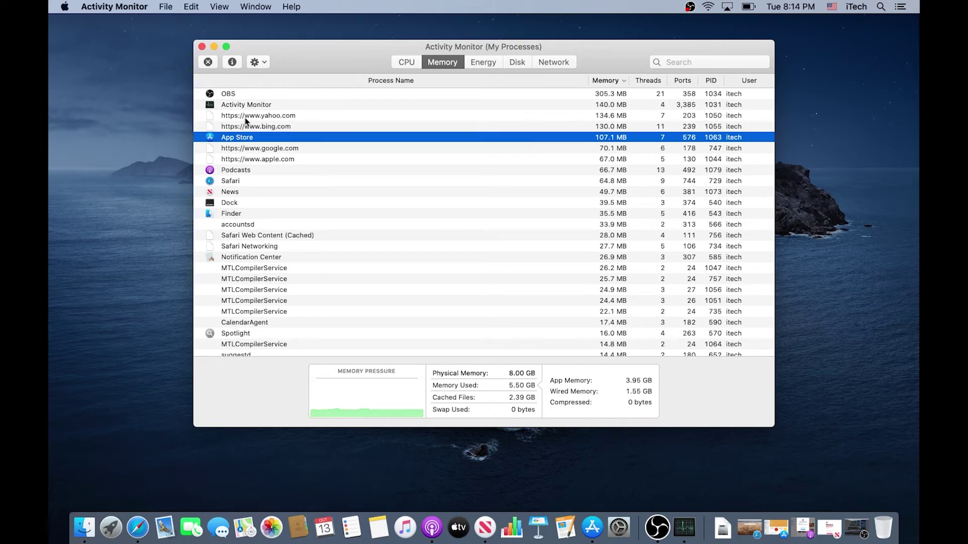
Step: Quit App Store and confirm, bringing app memory down to about 3.7 GB
left_click(208, 64)
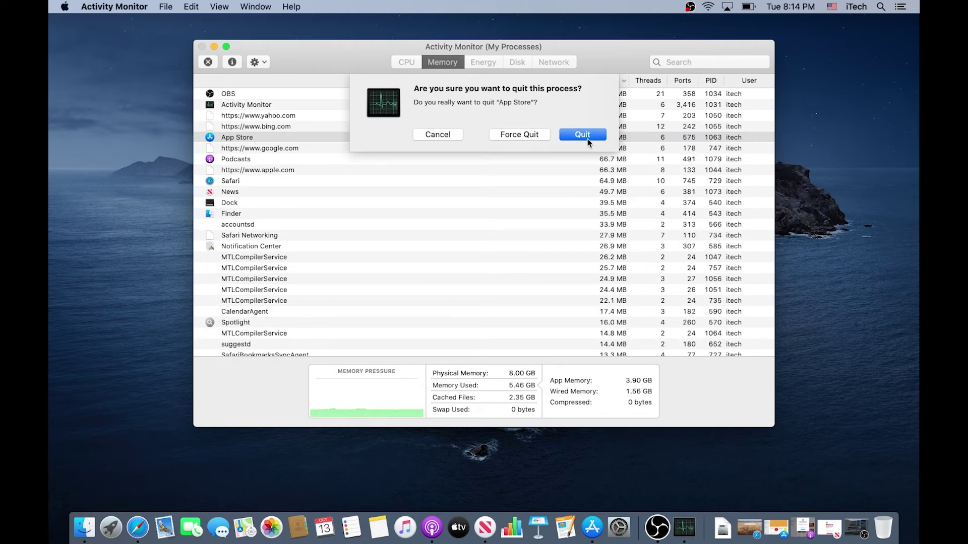
left_click(531, 136)
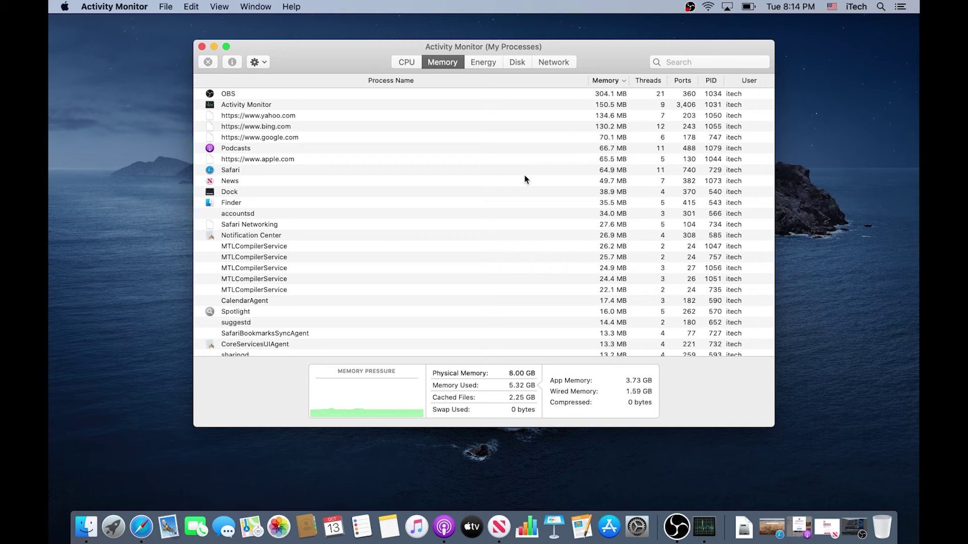
Step: Select Safari and quit it, confirming in the sheet
left_click(231, 173)
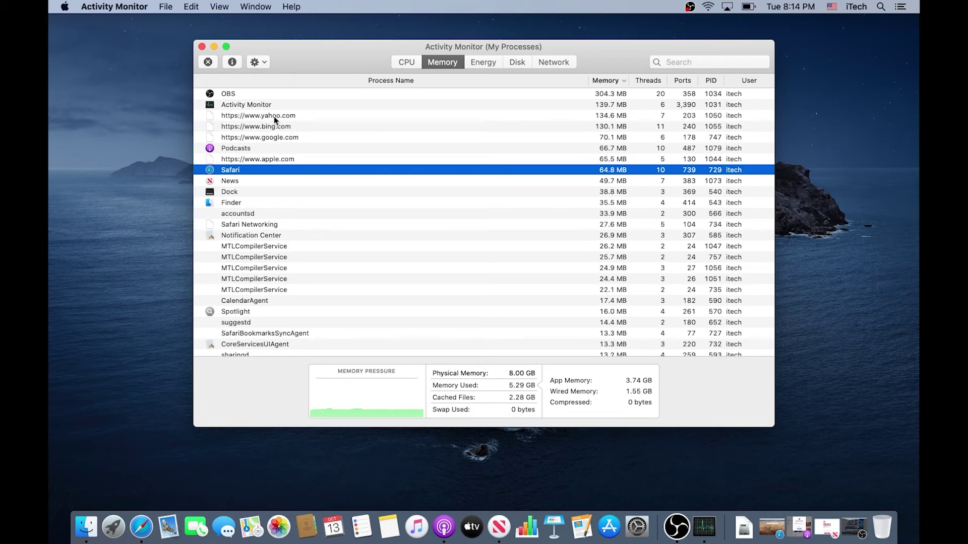
left_click(209, 62)
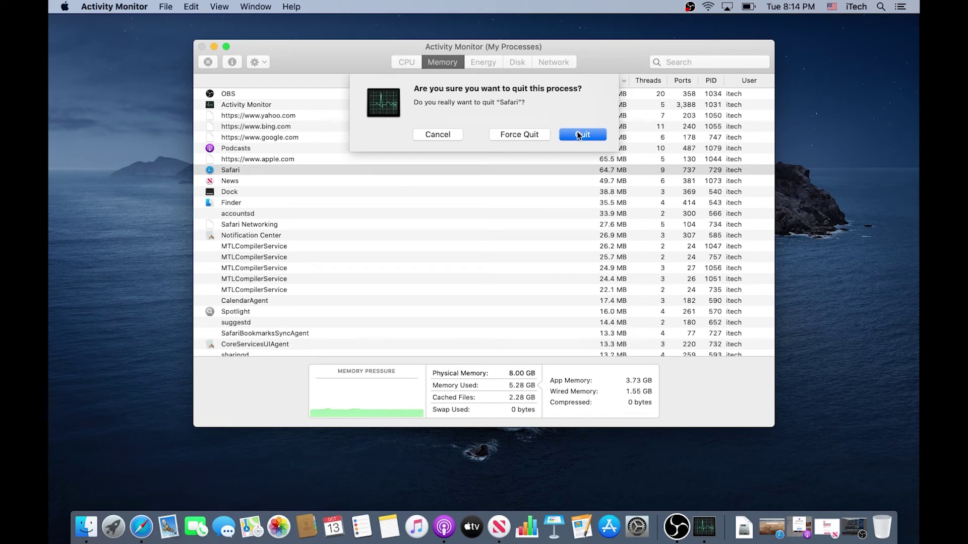
left_click(583, 136)
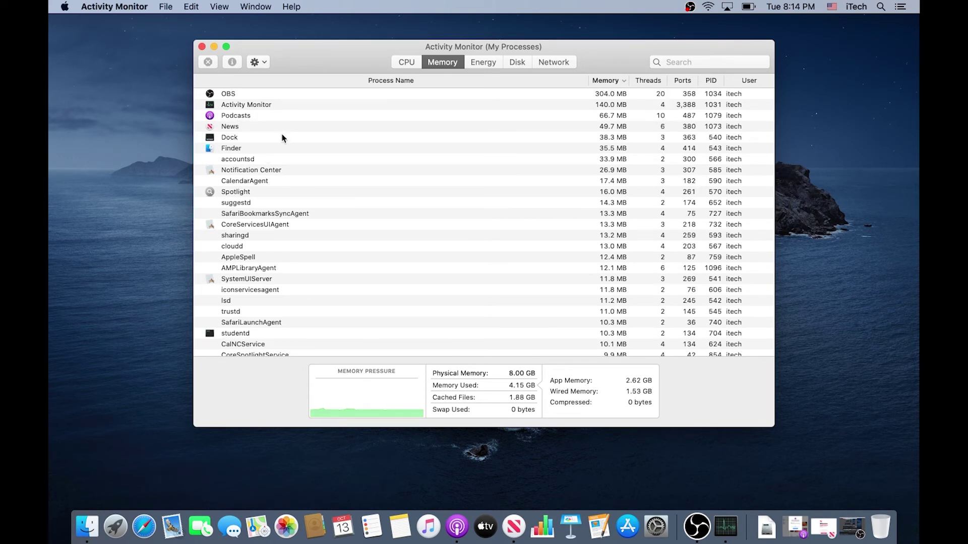
Step: Select Podcasts and quit it, leaving app memory at about 2.5 GB
left_click(237, 116)
left_click(208, 62)
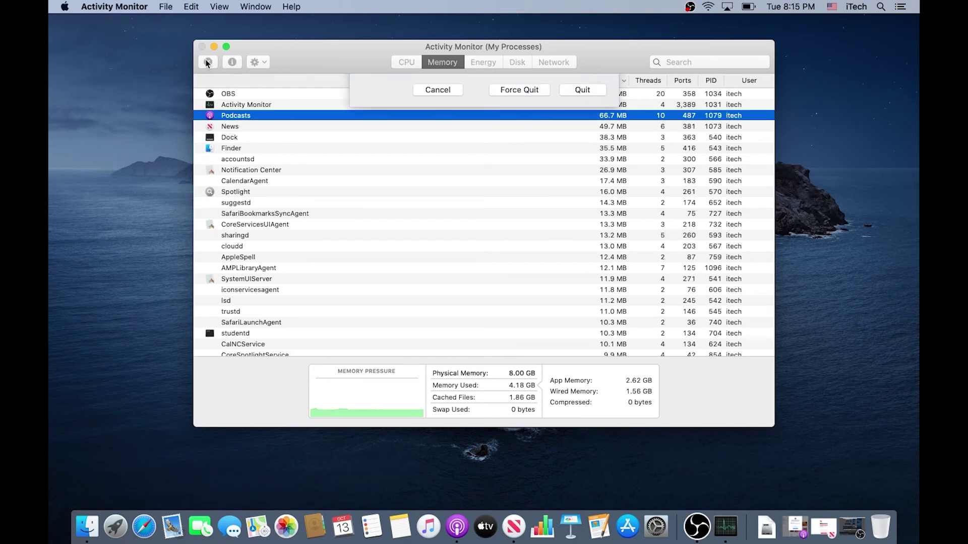
left_click(582, 135)
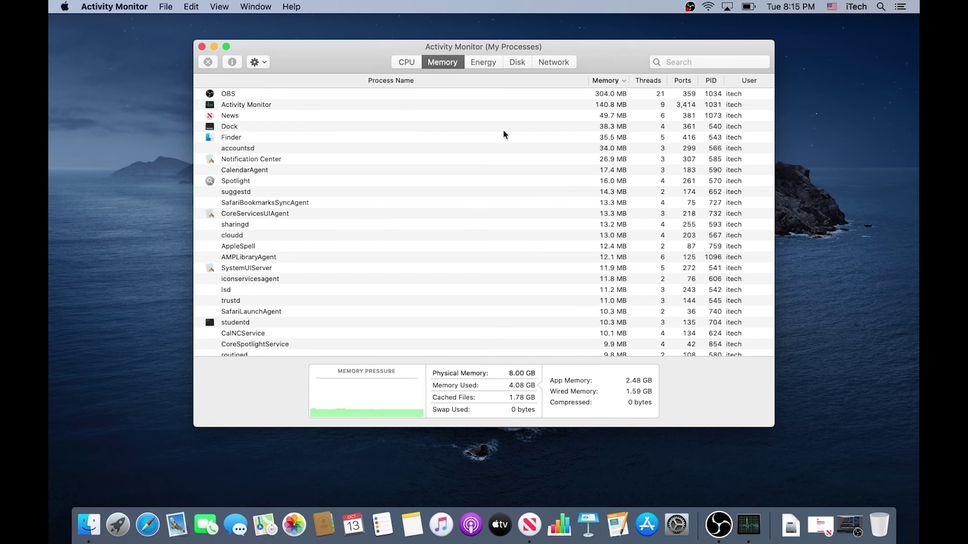